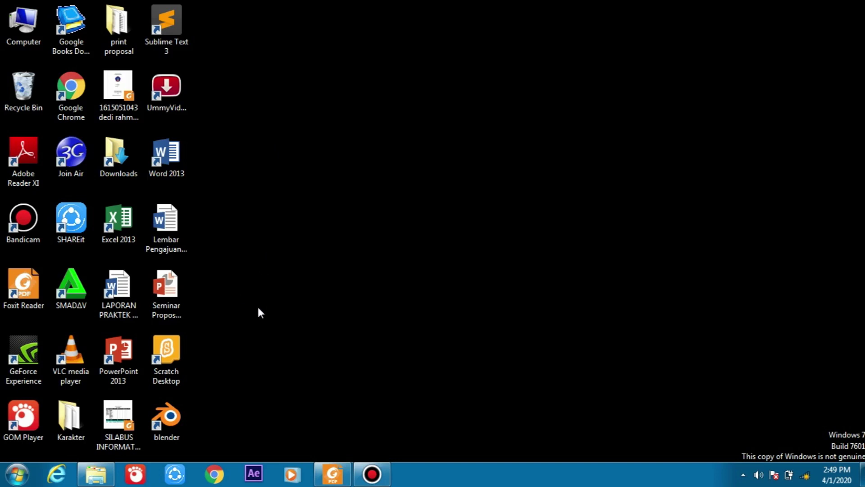
- Start a blank document in Word 2013, with the window maximized and the Navigation pane closed
left_click(3, 483)
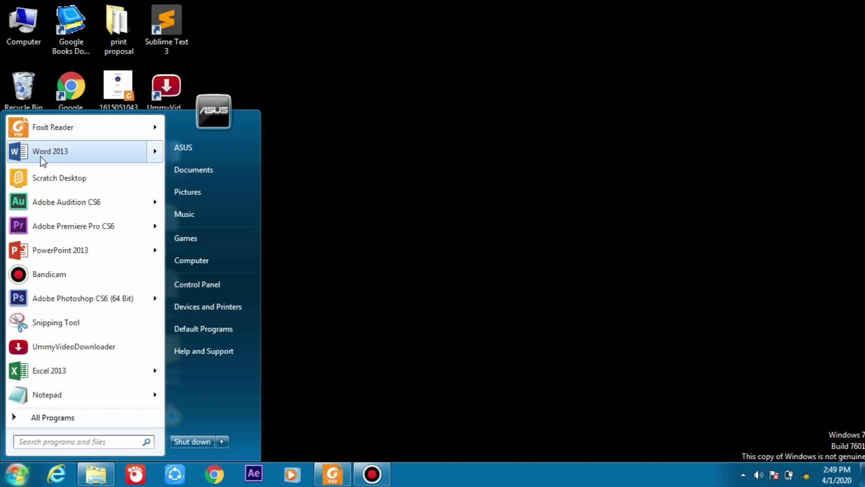
mouse_move(105, 156)
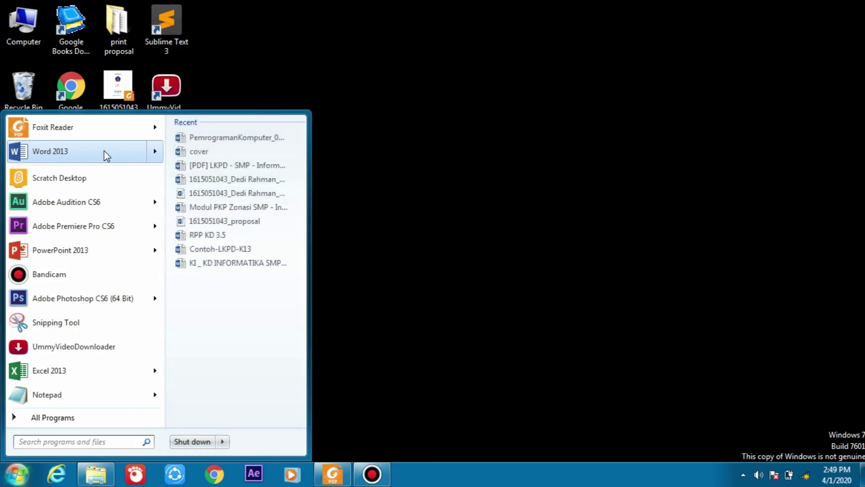
left_click(37, 153)
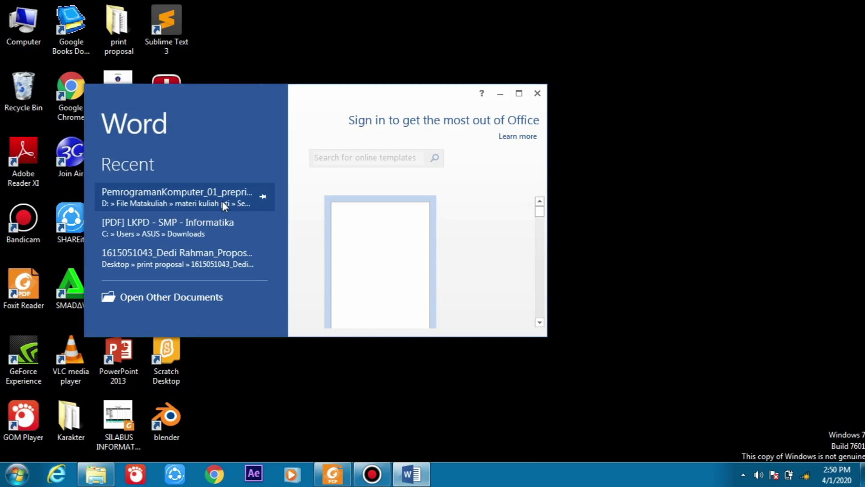
left_click(372, 243)
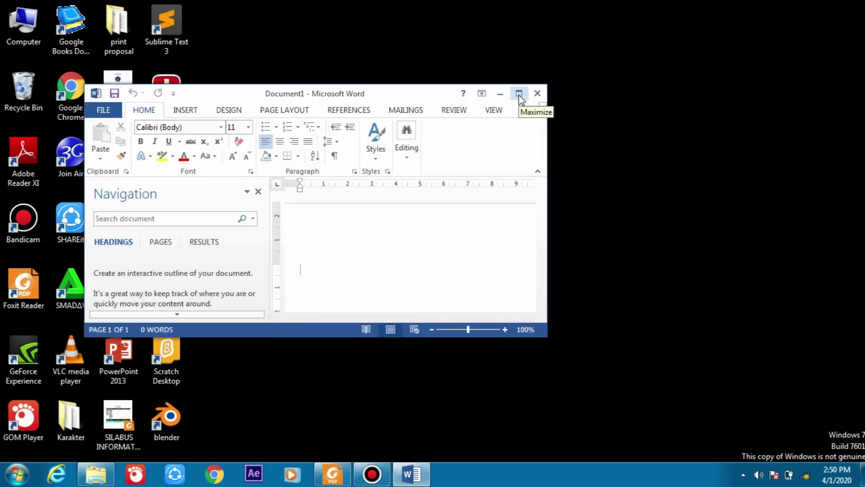
left_click(519, 96)
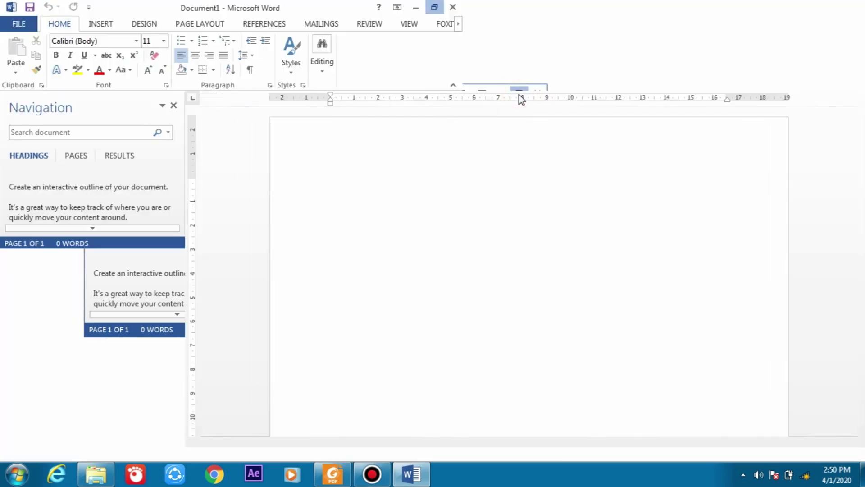
left_click(174, 106)
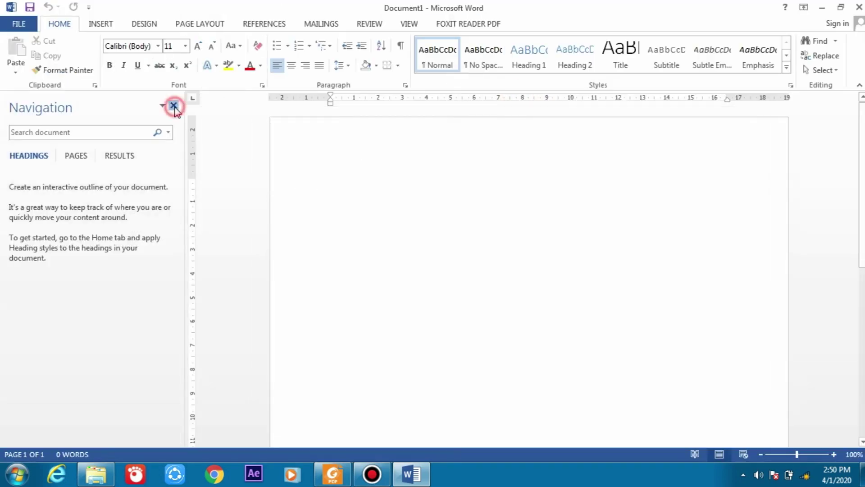
- Enter the title "Flowchart program bilangan ganjil / genap" on the first line of the document
type("di")
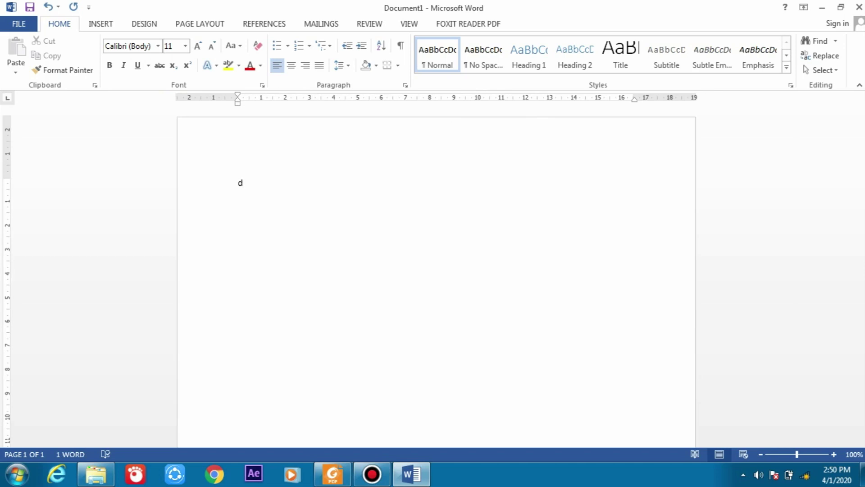
key("BackSpace")
type("flo")
type("w")
type("chart")
type(" progr")
type("am bi")
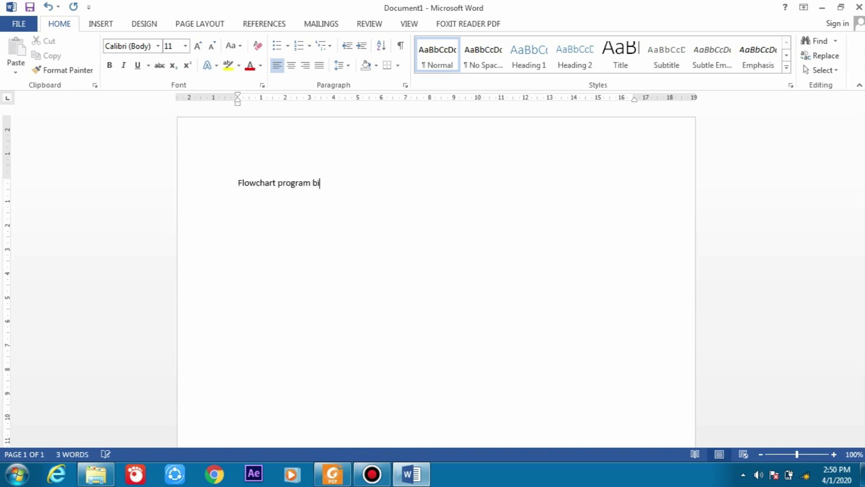
type("langan ganjil")
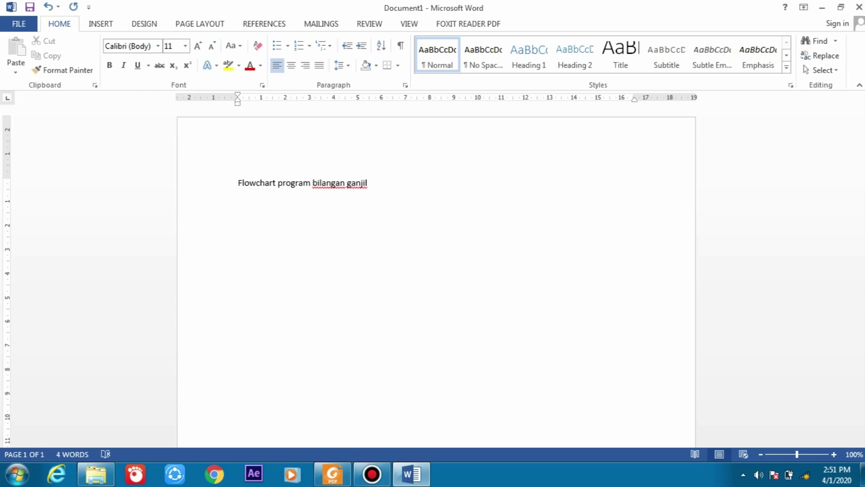
type("?")
key("BackSpace")
type("/ genap")
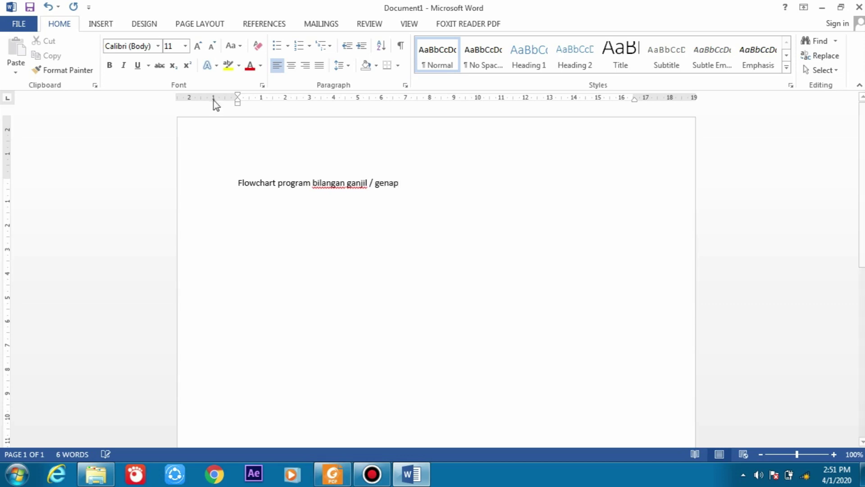
- Set the title's font to Times New Roman and center it on the page
left_click_drag(411, 184, 219, 184)
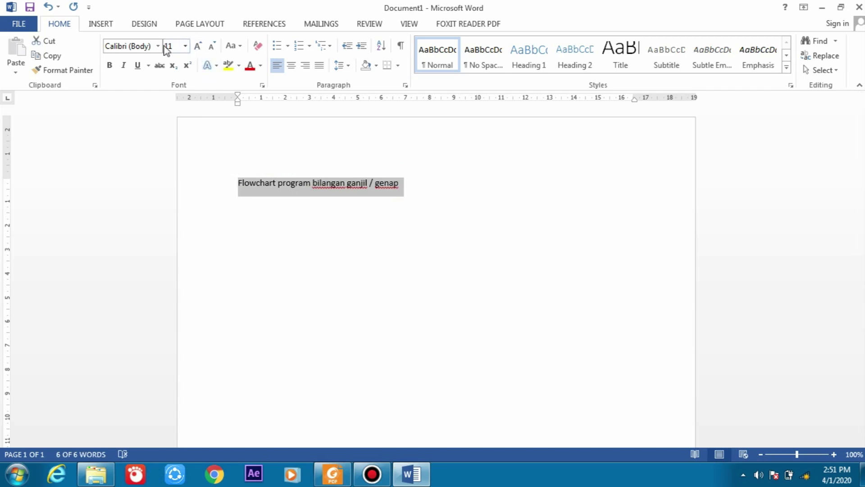
left_click(158, 46)
left_click(151, 123)
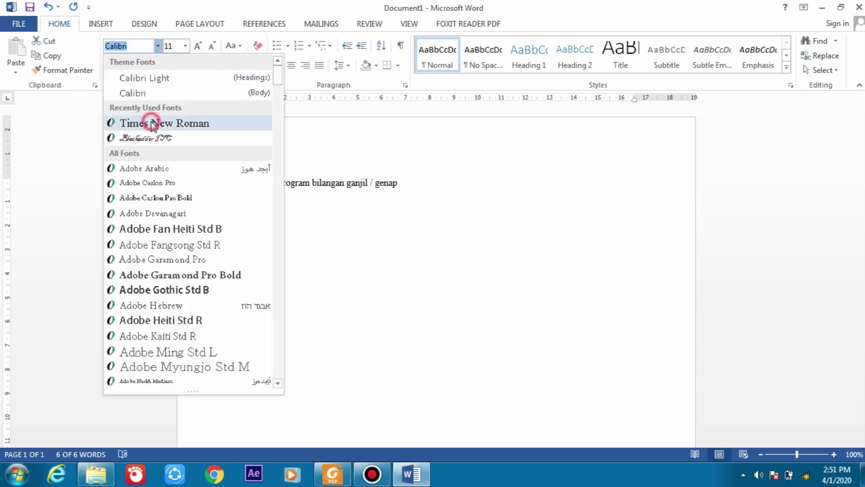
left_click(291, 66)
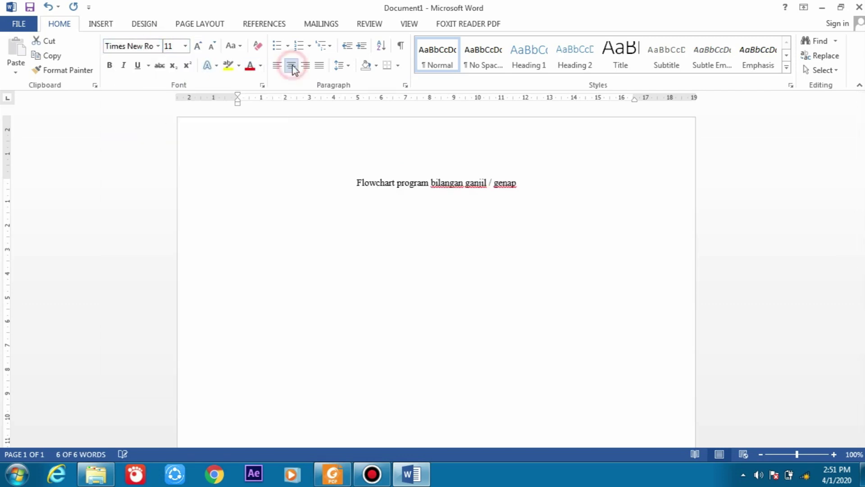
- Set the title's font size to 12 and change its case to Capitalize Each Word
key("ctrl+a")
left_click(185, 45)
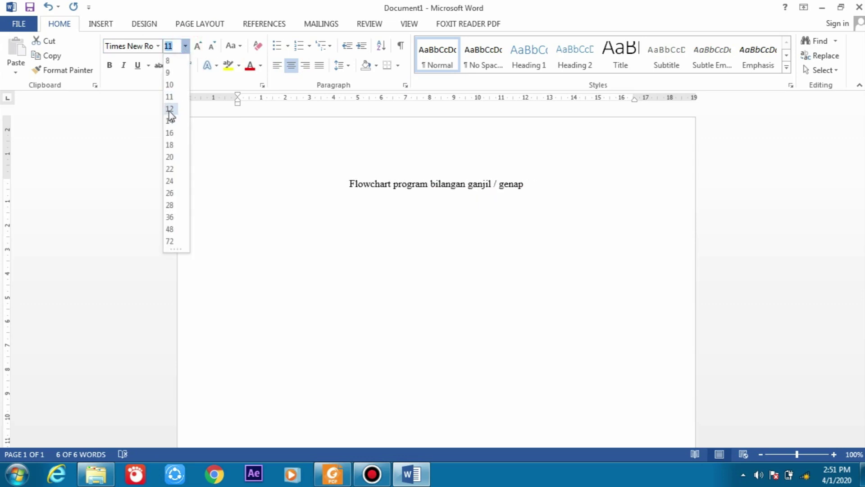
left_click(169, 109)
left_click(233, 46)
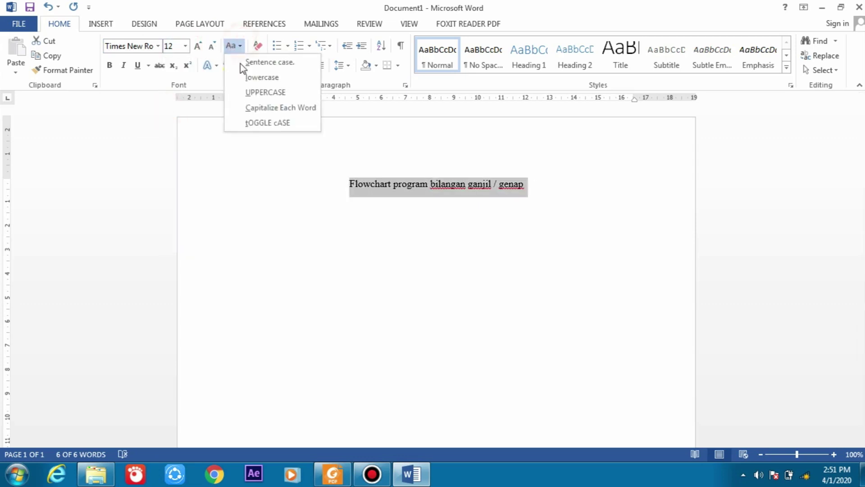
left_click(257, 108)
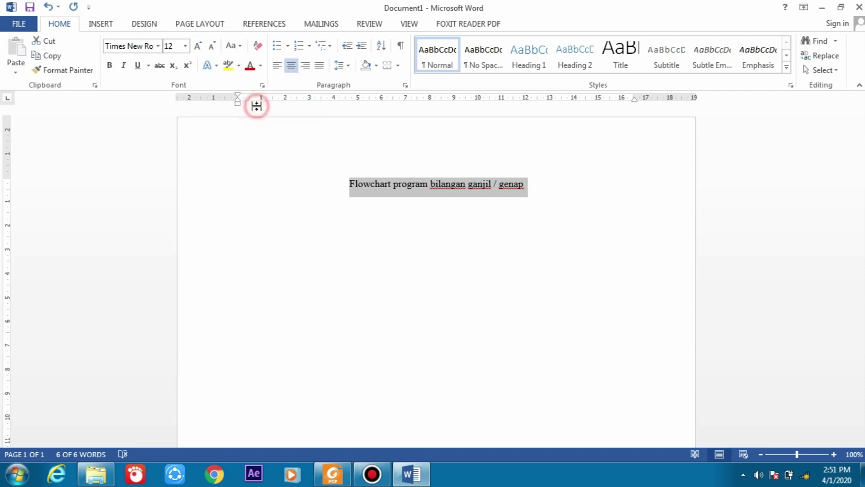
- Make the title "Flowchart Program Bilangan Ganjil / Genap" bold and underlined
left_click(107, 71)
left_click(138, 67)
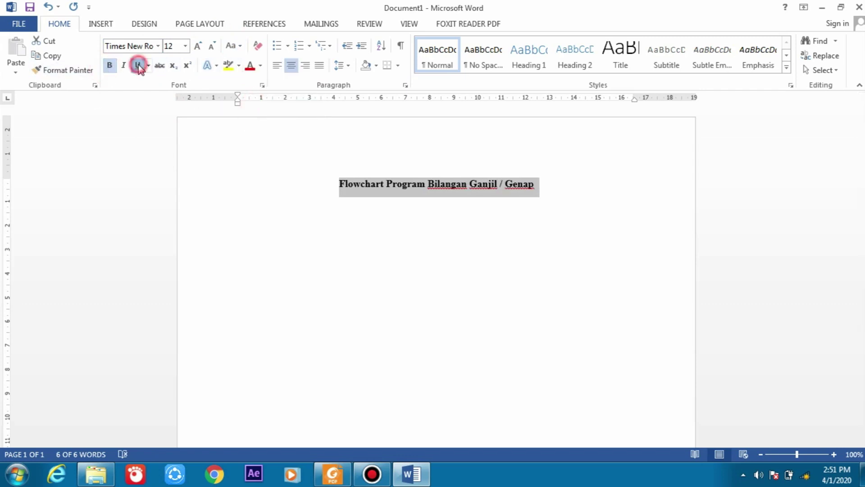
left_click(548, 185)
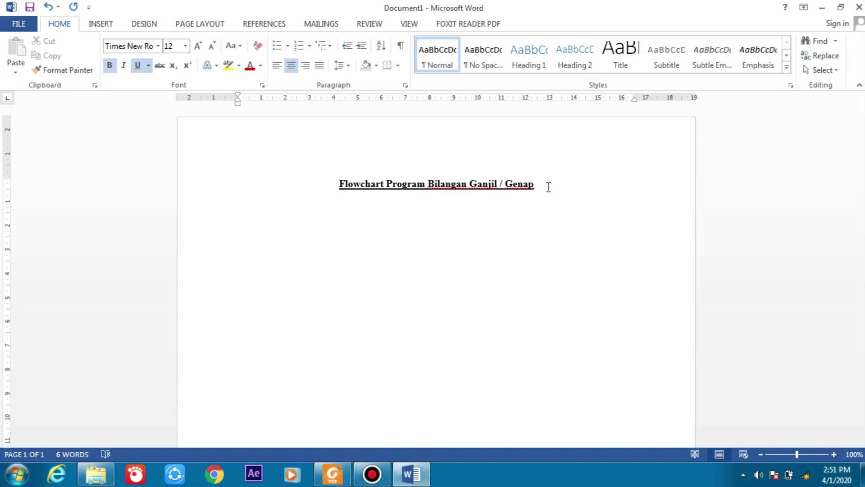
- Draw a flowchart Alternate Process shape about 2.65 cm wide and 1.09 cm high, centered below the title
left_click(110, 26)
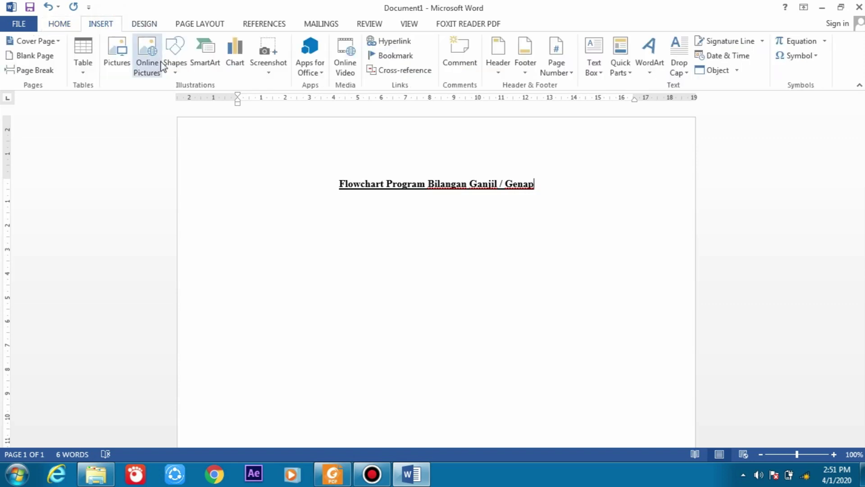
left_click(175, 74)
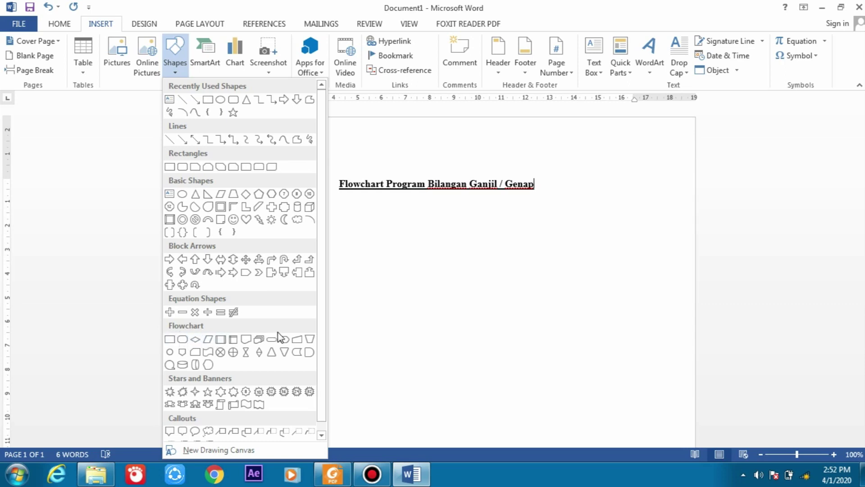
left_click(182, 339)
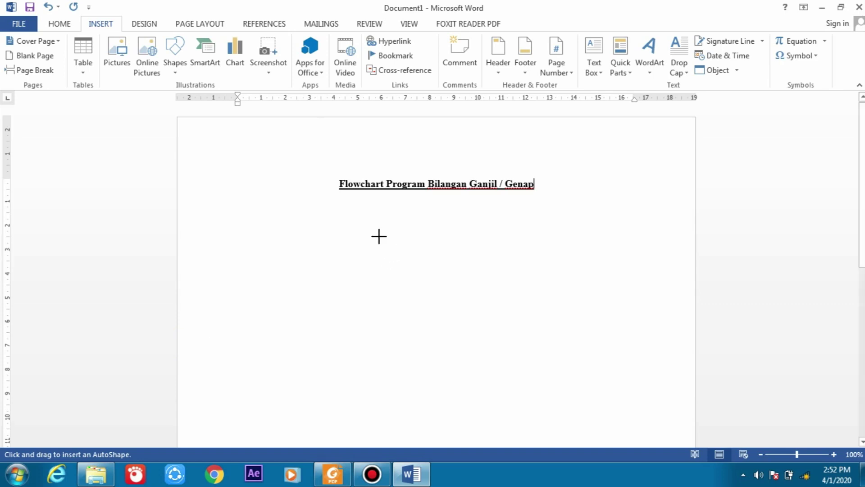
left_click_drag(409, 238, 473, 264)
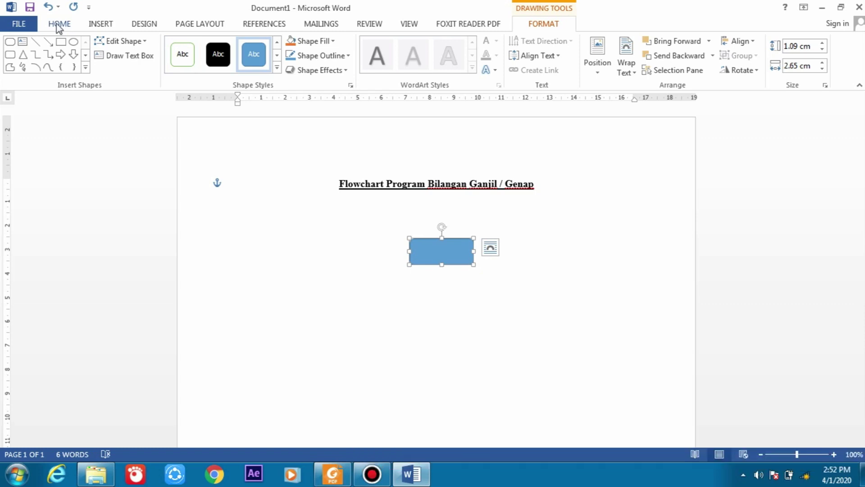
- Add the text "Mulai" inside the rounded flowchart shape
right_click(431, 252)
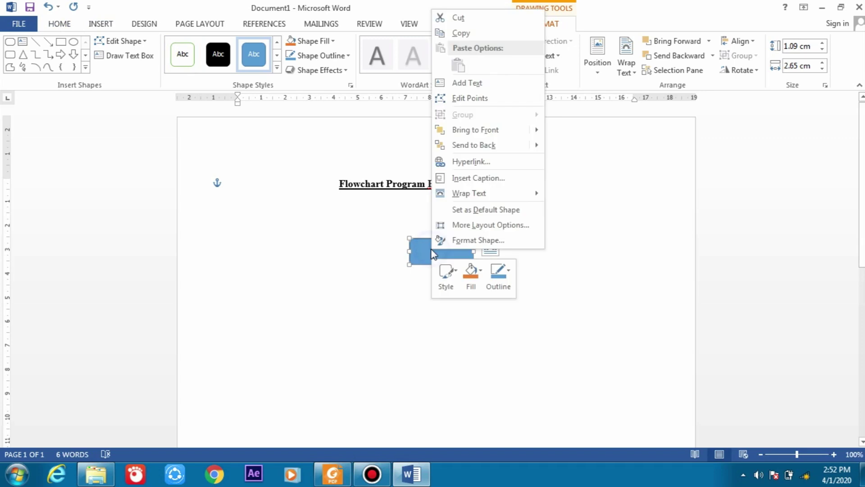
left_click(464, 85)
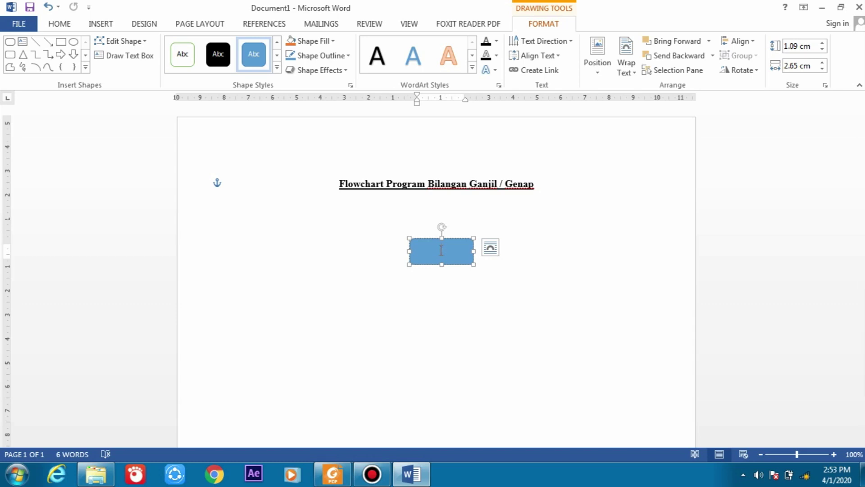
type("Mulai")
- Format the "Mulai" text in the shape as black Times New Roman, size 12
left_click(454, 249)
left_click_drag(454, 250, 428, 249)
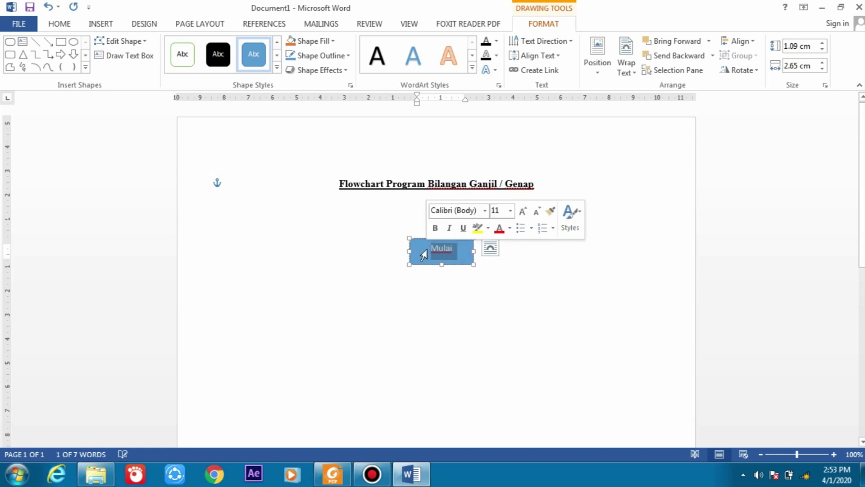
left_click(63, 25)
left_click(260, 66)
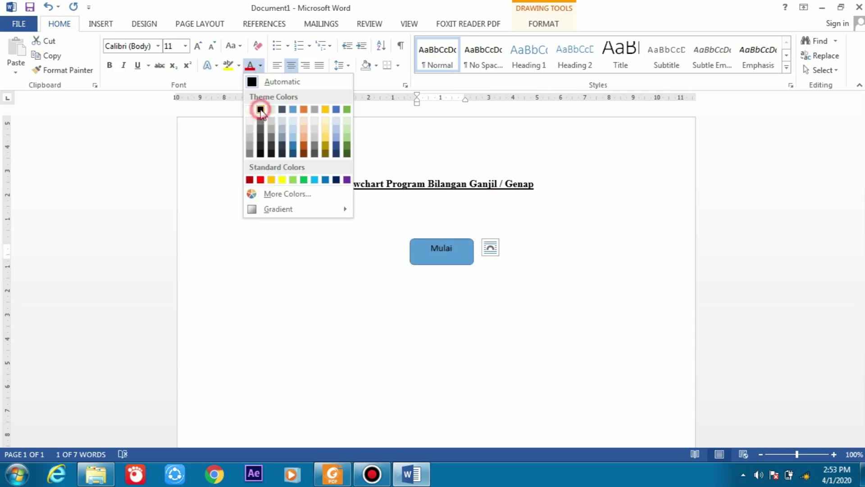
left_click(260, 109)
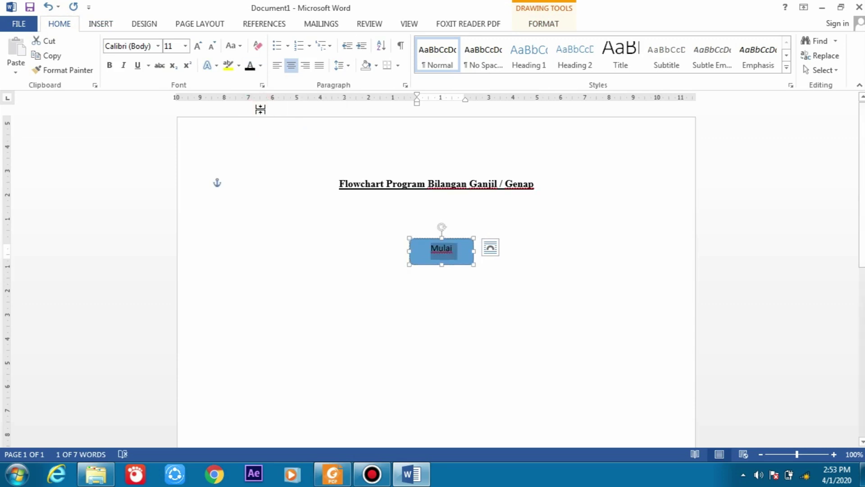
left_click(158, 46)
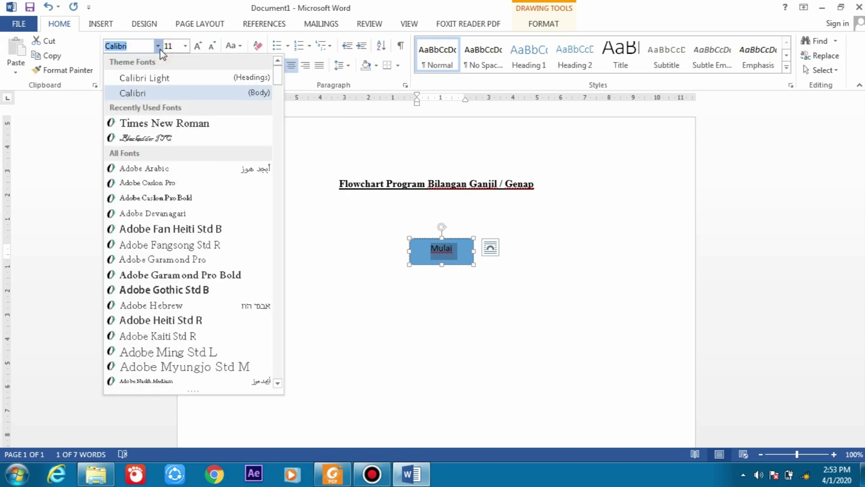
left_click(146, 123)
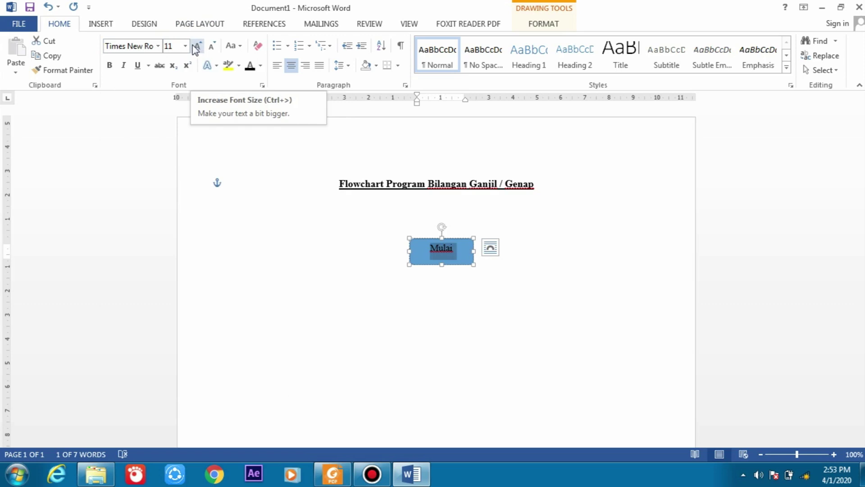
left_click(187, 46)
left_click(168, 107)
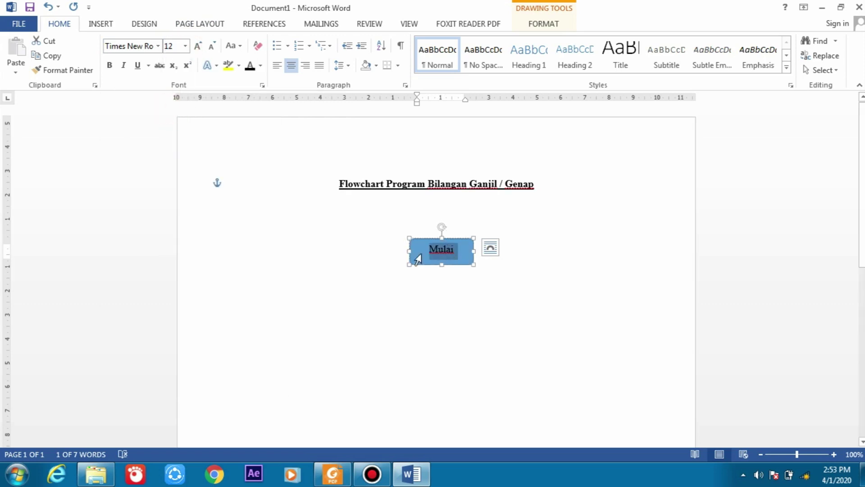
- Shrink the "Mulai" shape in width and height to fit more closely around its text, and deselect it
left_click_drag(410, 251, 449, 263)
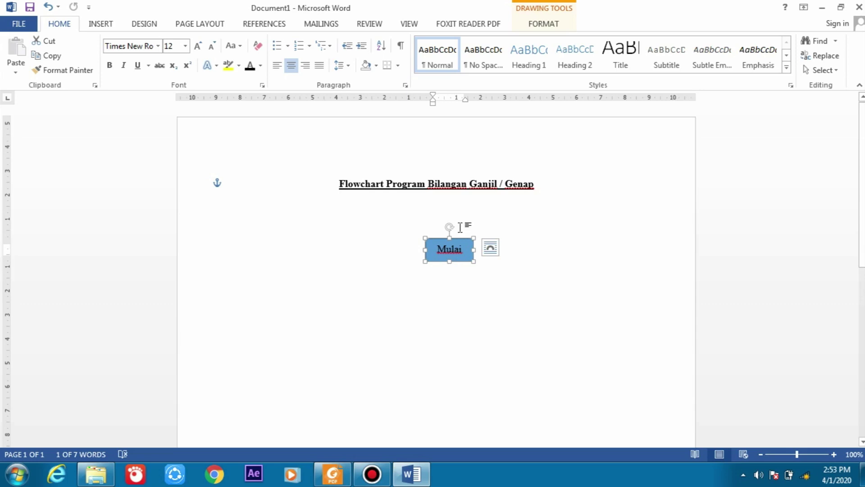
left_click(460, 227)
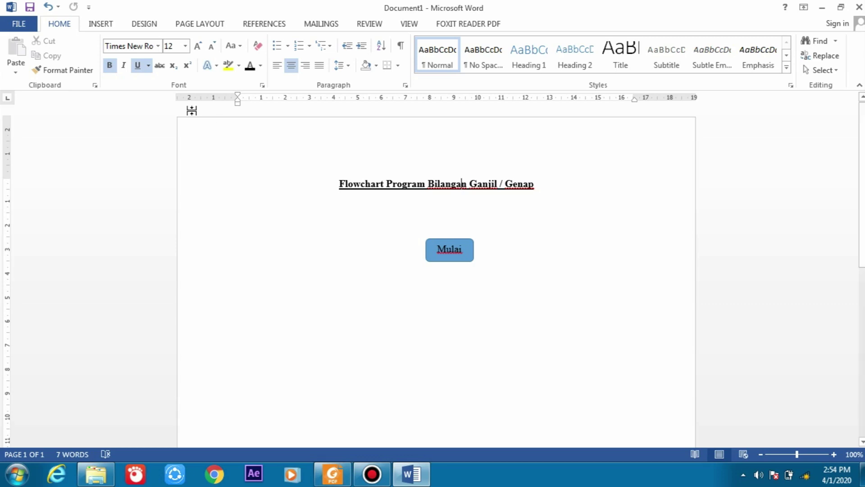
- Draw a wide, low parallelogram shape beneath the "Mulai" shape, leaving a gap between the two
left_click(101, 25)
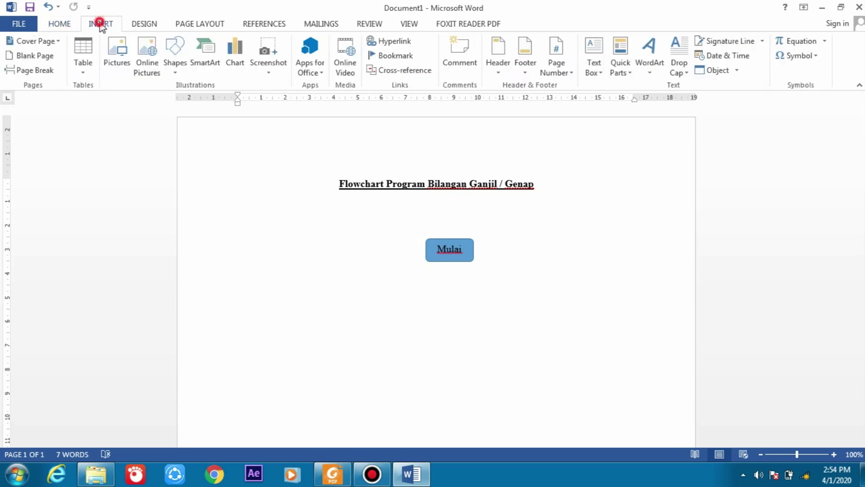
left_click(176, 73)
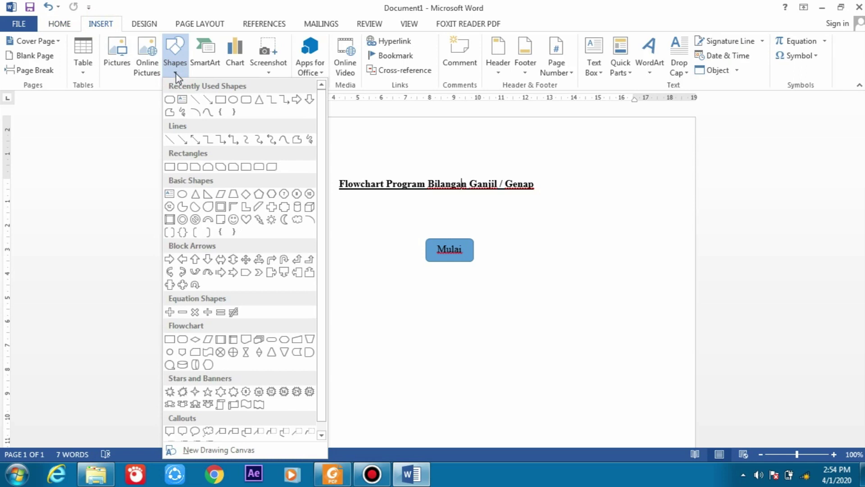
left_click(222, 195)
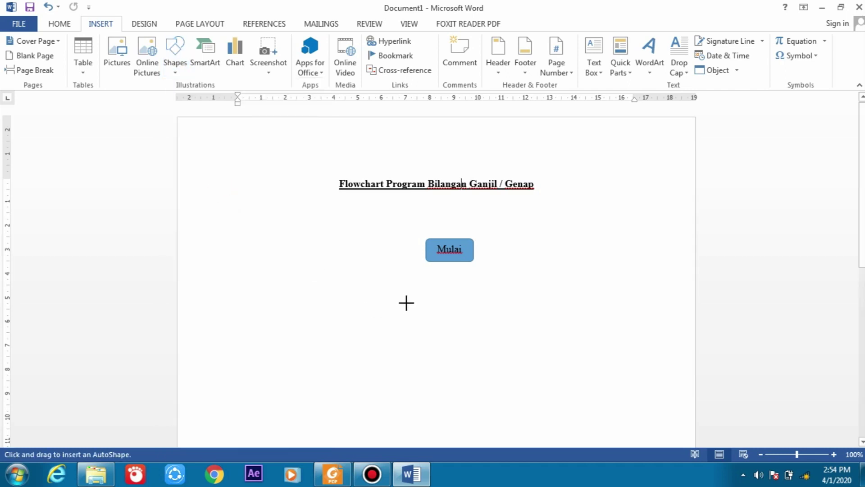
left_click(406, 302)
mouse_move(406, 302)
left_mouse_down()
mouse_move(489, 311)
mouse_move(502, 328)
left_mouse_up()
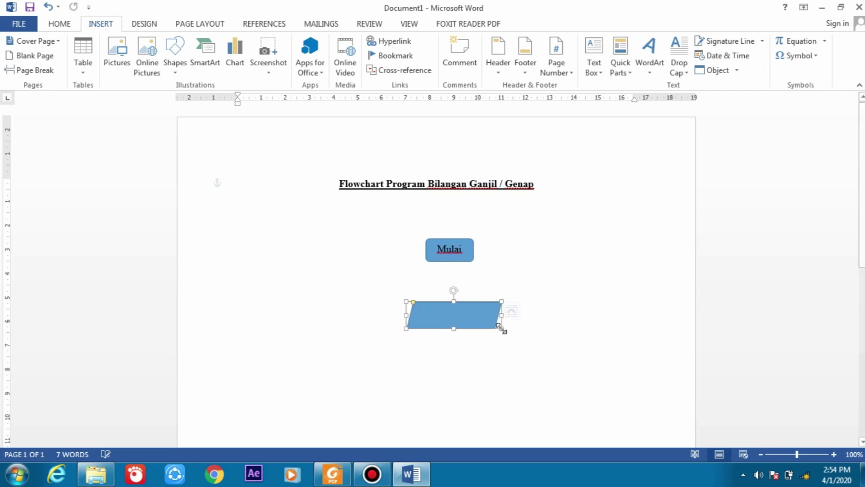